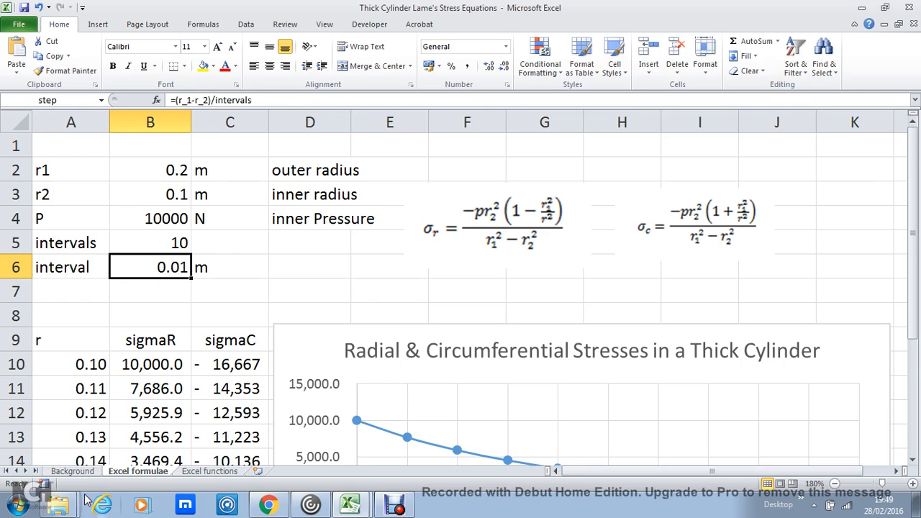
# Step: Review Lame's equations on the Background sheet and right-align the r heading in cell A9 of the Excel formulae sheet
pyautogui.click(84, 472)
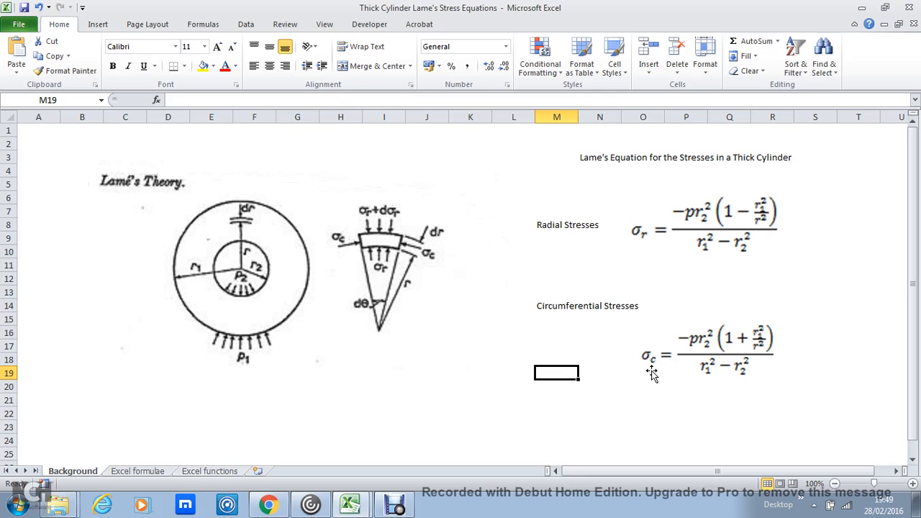
pyautogui.click(154, 474)
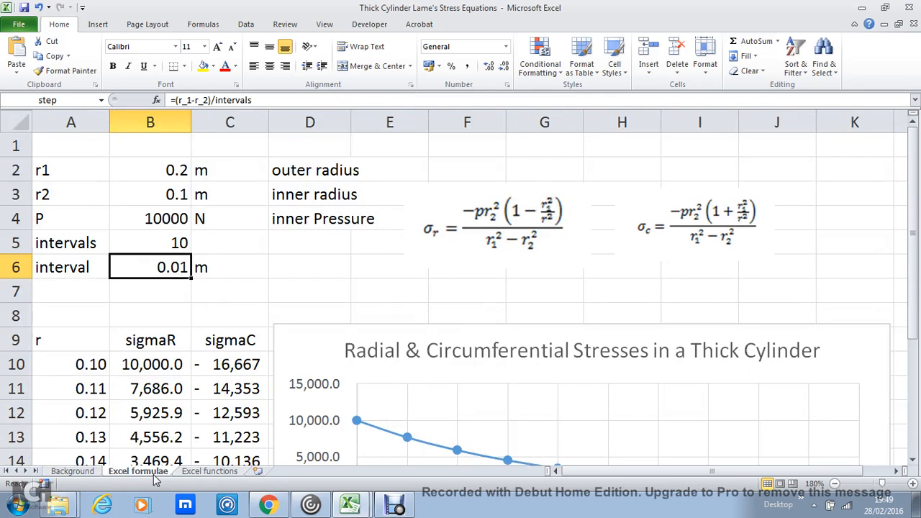
pyautogui.click(77, 364)
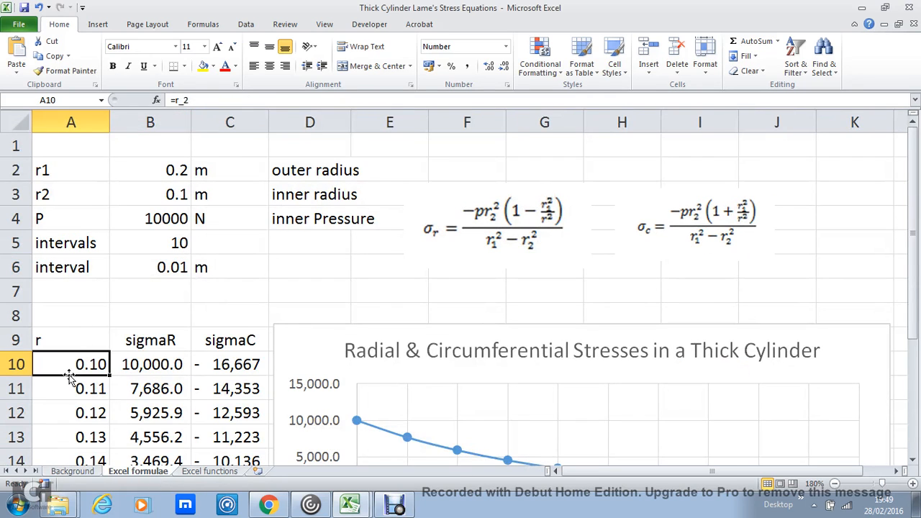
pyautogui.click(77, 343)
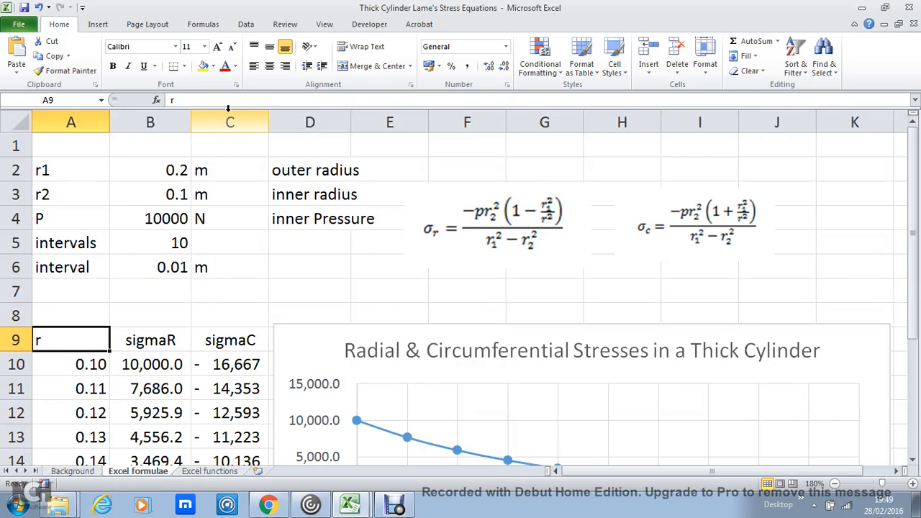
pyautogui.click(284, 67)
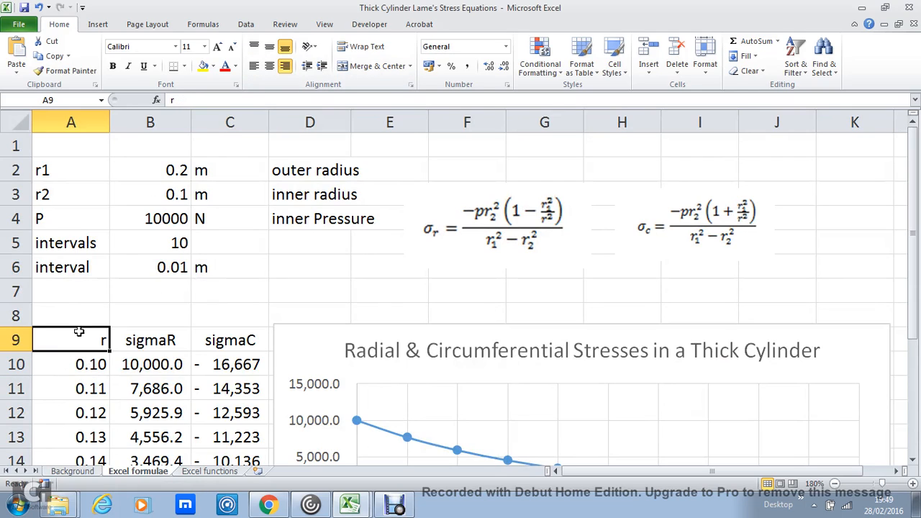
# Step: Examine the radius formulas in A10 and A11 and the named range covering A10:A20
pyautogui.click(83, 364)
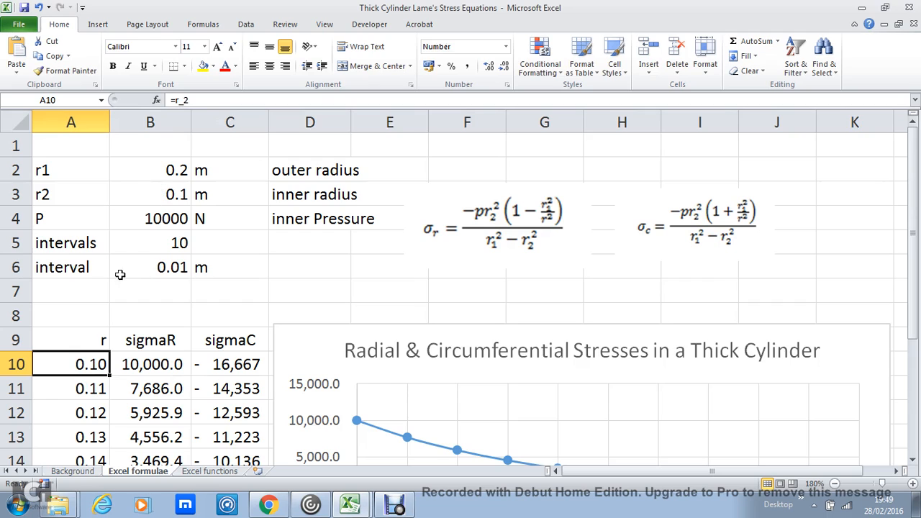
pyautogui.click(178, 263)
pyautogui.click(87, 387)
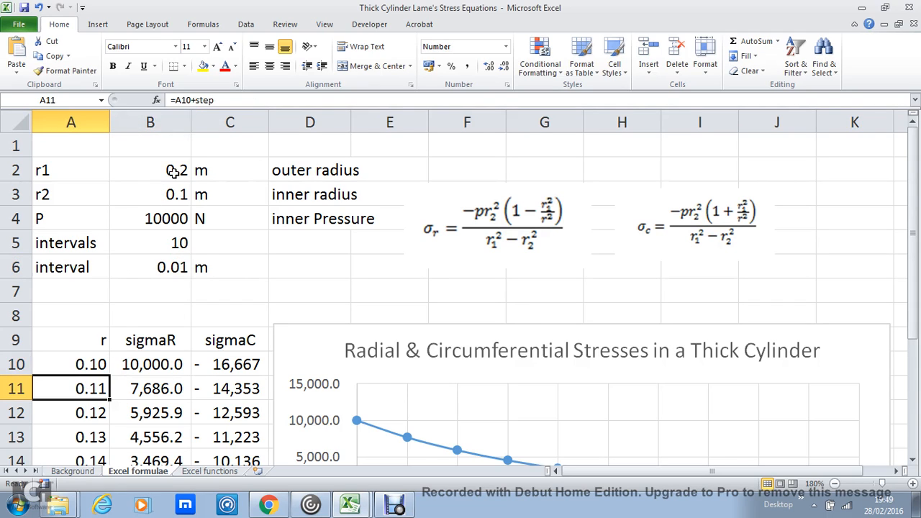
pyautogui.click(203, 100)
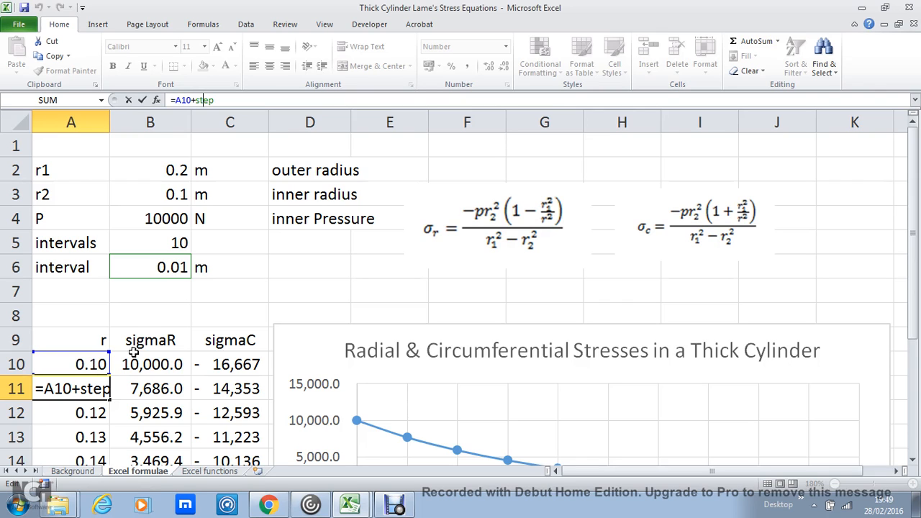
pyautogui.click(129, 323)
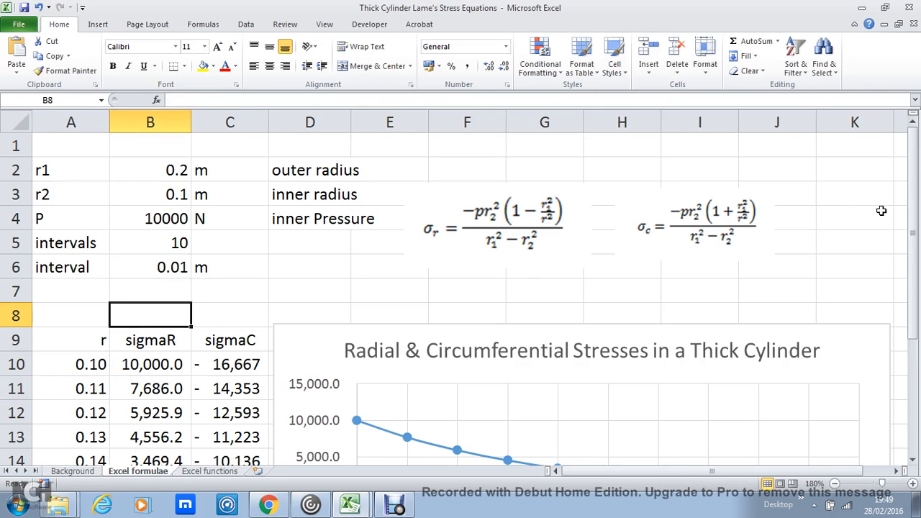
pyautogui.moveTo(912, 205); pyautogui.dragTo(917, 319)
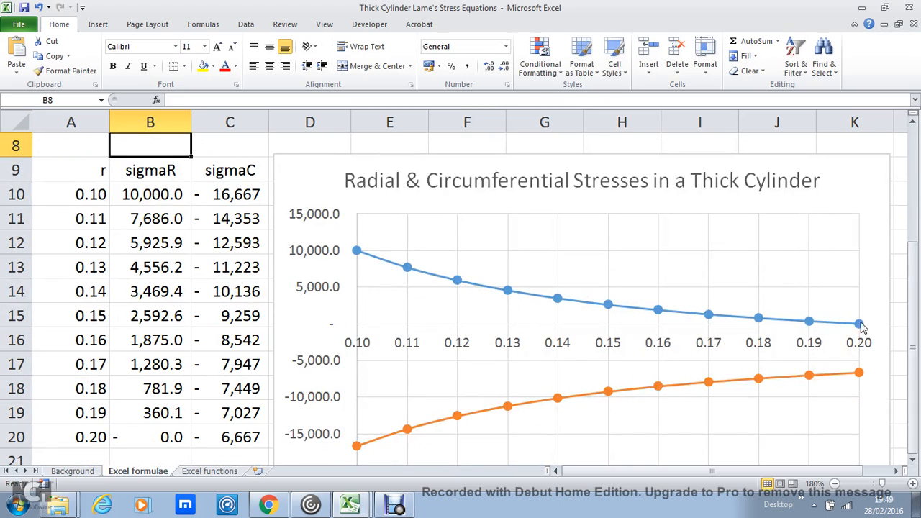
pyautogui.click(60, 195)
pyautogui.moveTo(61, 199); pyautogui.dragTo(82, 438)
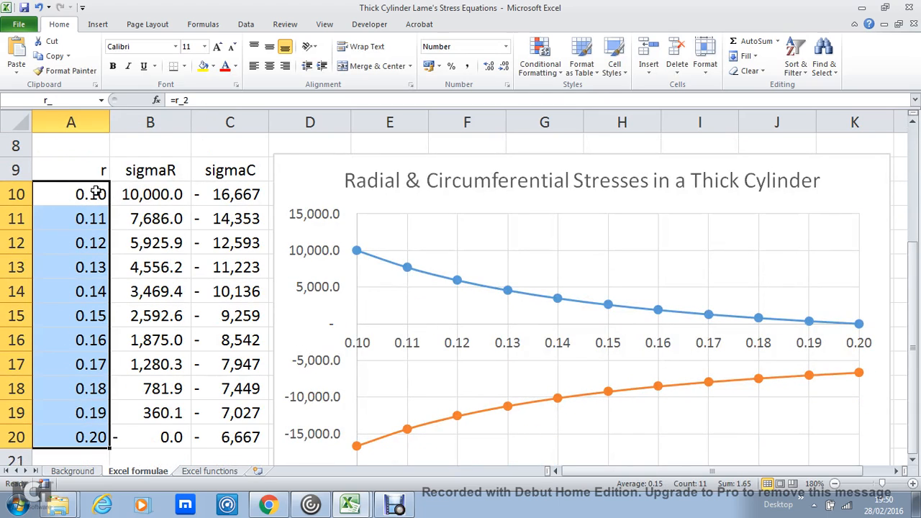
# Step: Clear the radius values in cells A11 to A20
pyautogui.click(85, 218)
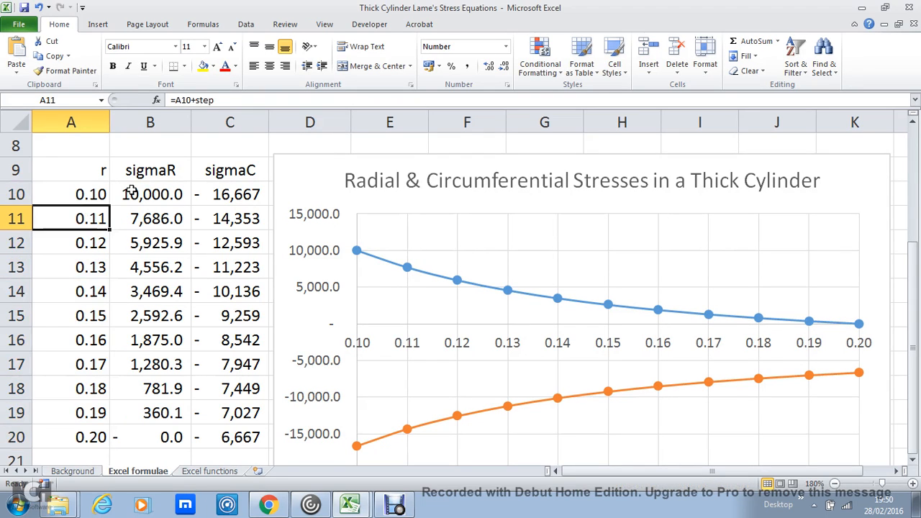
pyautogui.press('Down')
pyautogui.press('Down')
pyautogui.press('Up')
pyautogui.press('Up')
pyautogui.hotkey('shift', 'Down')
pyautogui.hotkey('shift', 'Down')
pyautogui.hotkey('shift', 'Down')
pyautogui.hotkey('shift', 'Down')
pyautogui.hotkey('shift', 'Down')
pyautogui.hotkey('shift', 'Down')
pyautogui.hotkey('shift', 'Down')
pyautogui.hotkey('shift', 'Down')
pyautogui.hotkey('shift', 'Down')
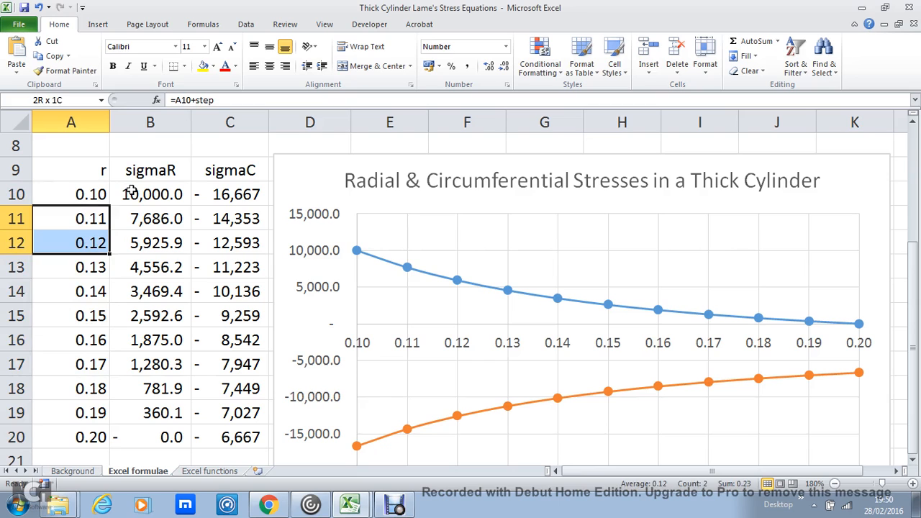
pyautogui.press('Delete')
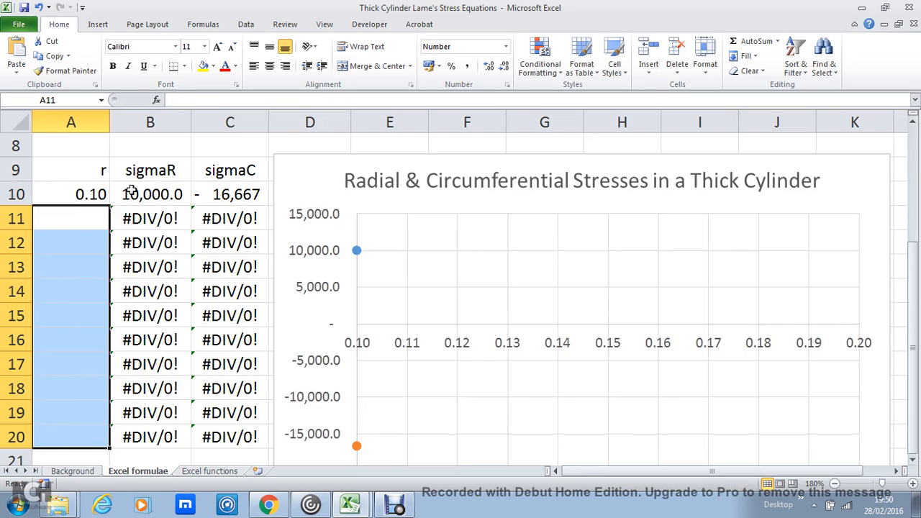
# Step: Enter the formula =A10+step in cell A11
pyautogui.write('=')
pyautogui.press('Up')
pyautogui.write('+step')
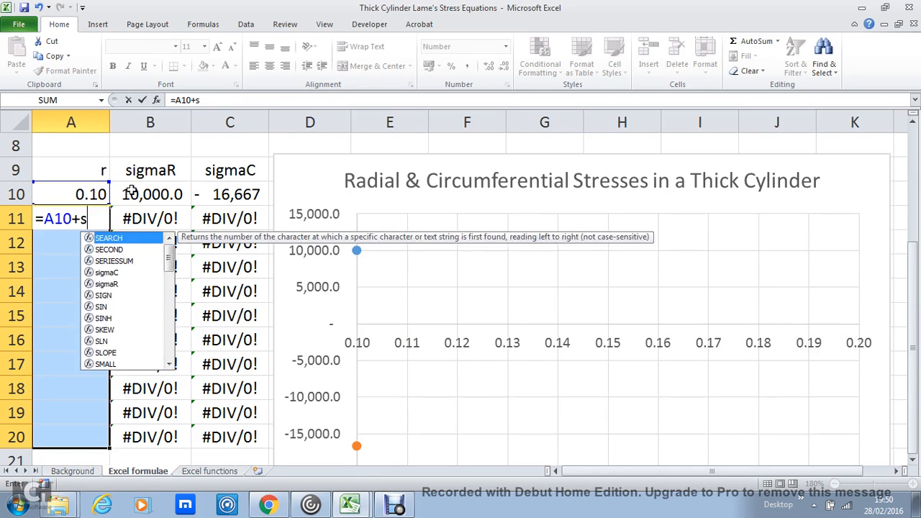
pyautogui.press('Return')
# Step: Fill the radius formula from A11 down through A20
pyautogui.press('Down')
pyautogui.press('Up')
pyautogui.press('Up')
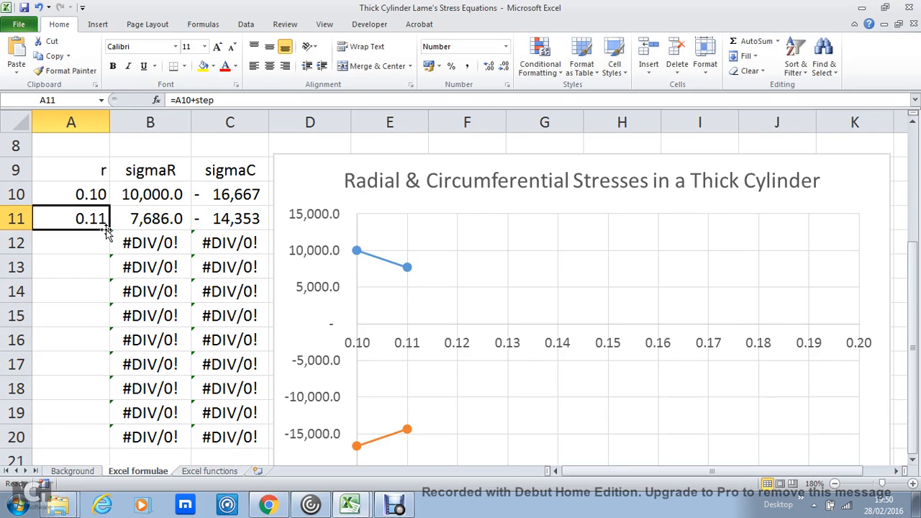
pyautogui.moveTo(111, 231); pyautogui.dragTo(99, 440)
pyautogui.click(92, 442)
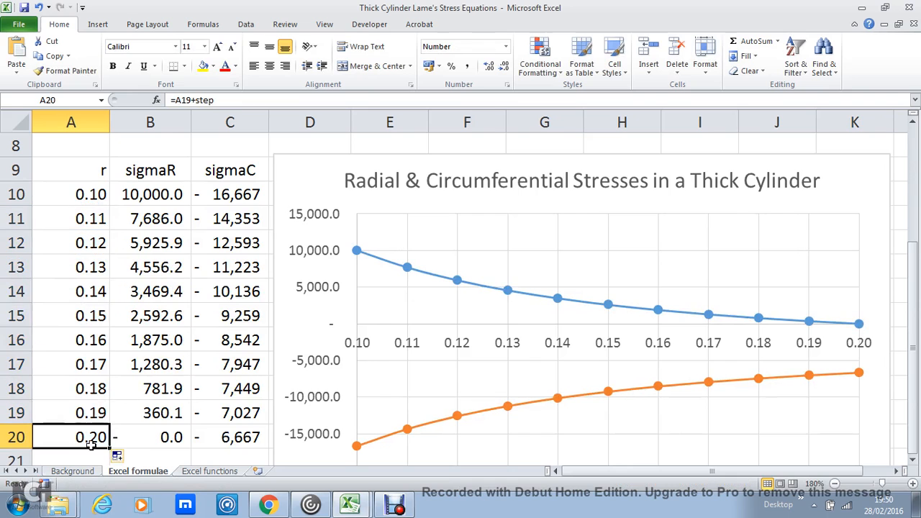
# Step: Examine the sigmaR formulas in B10 and B11 against the radial stress equation and the named radius range A10:A20
pyautogui.click(162, 193)
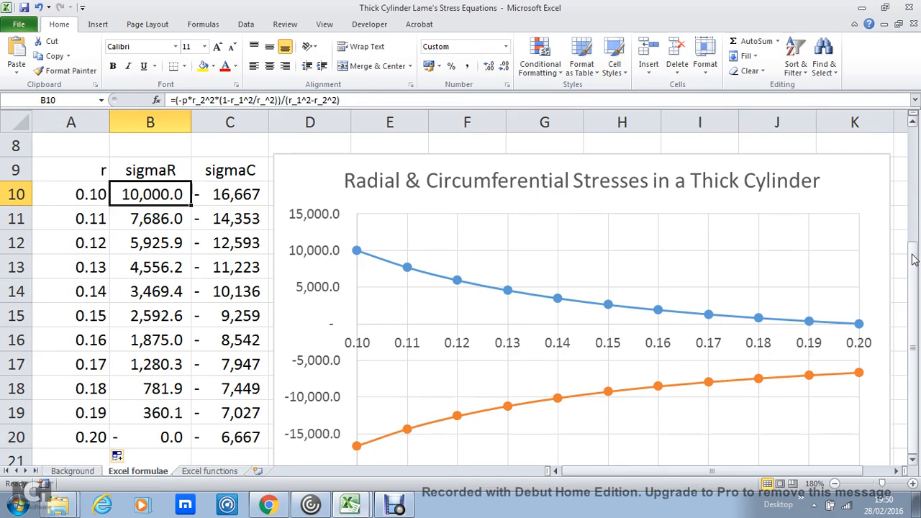
pyautogui.moveTo(913, 259); pyautogui.dragTo(913, 160)
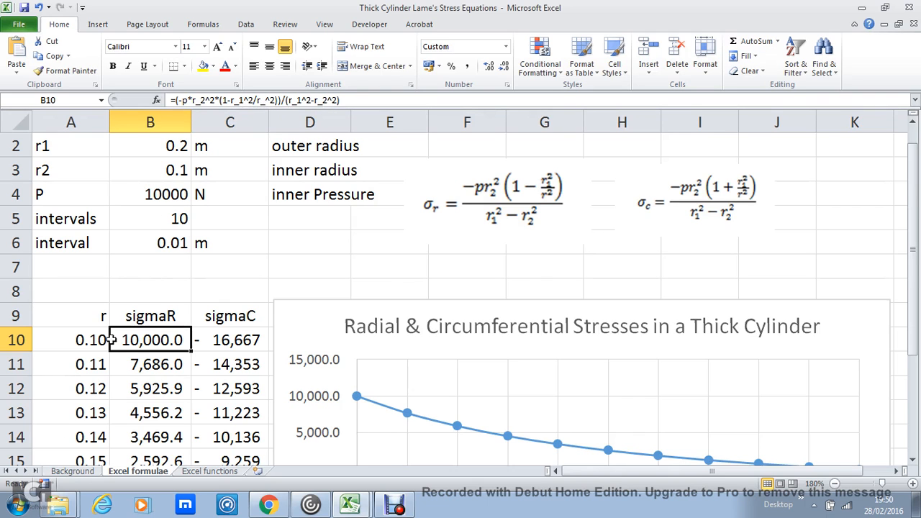
pyautogui.moveTo(88, 341); pyautogui.dragTo(92, 412)
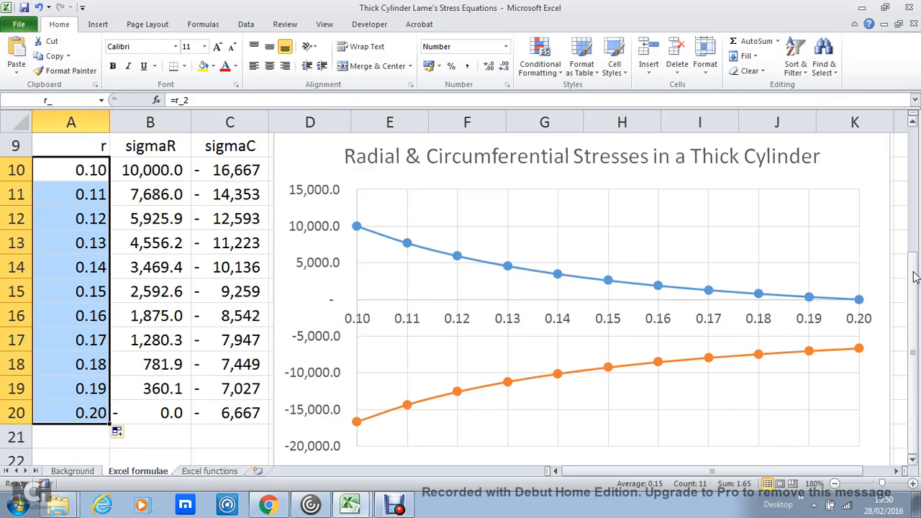
pyautogui.click(910, 232)
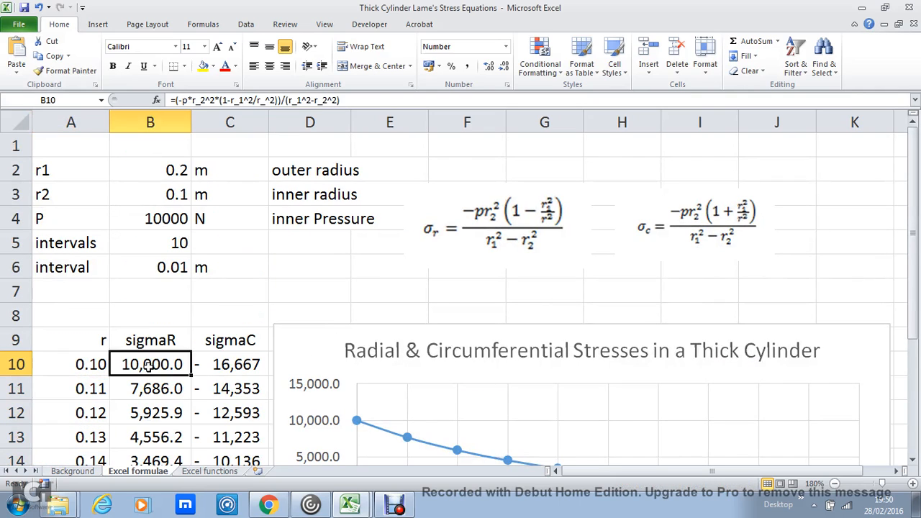
pyautogui.click(152, 365)
pyautogui.click(134, 383)
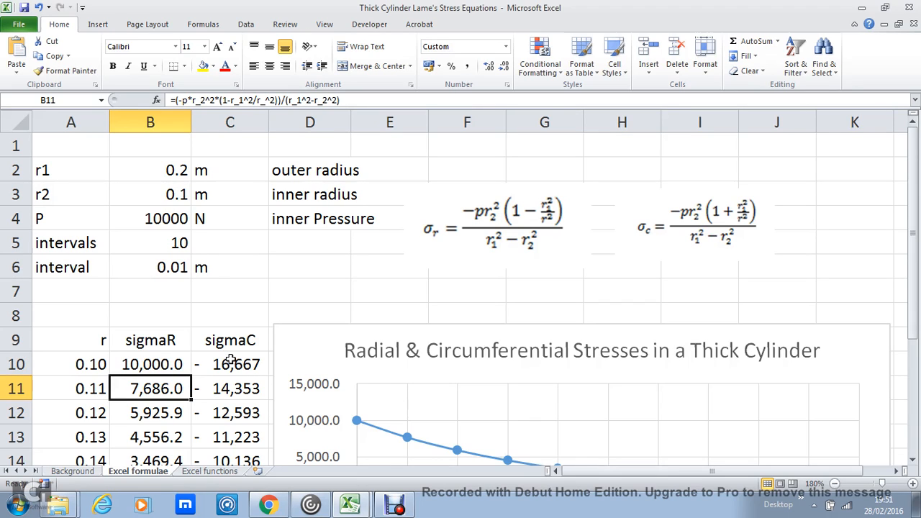
pyautogui.click(141, 363)
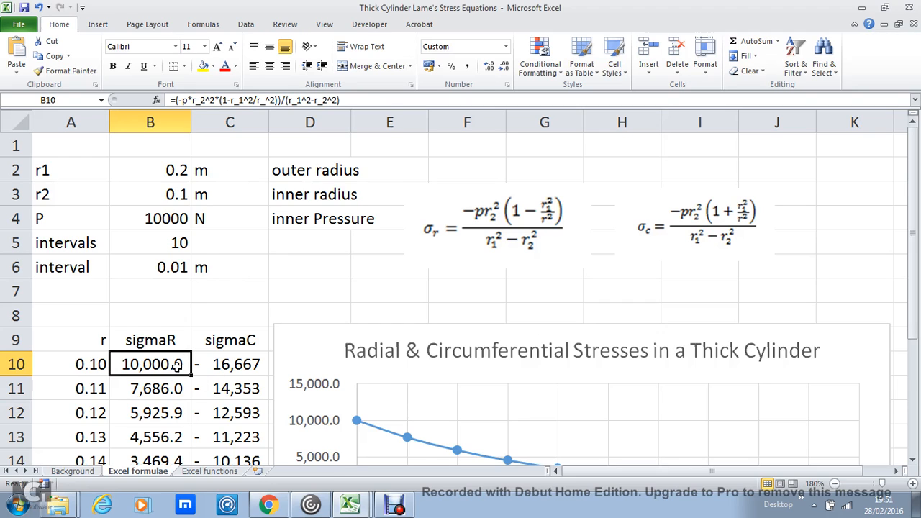
# Step: Inspect the sign before r_1 in the sigmaC formula in C10 and compare it with the sigmaR formula in B10
pyautogui.click(232, 364)
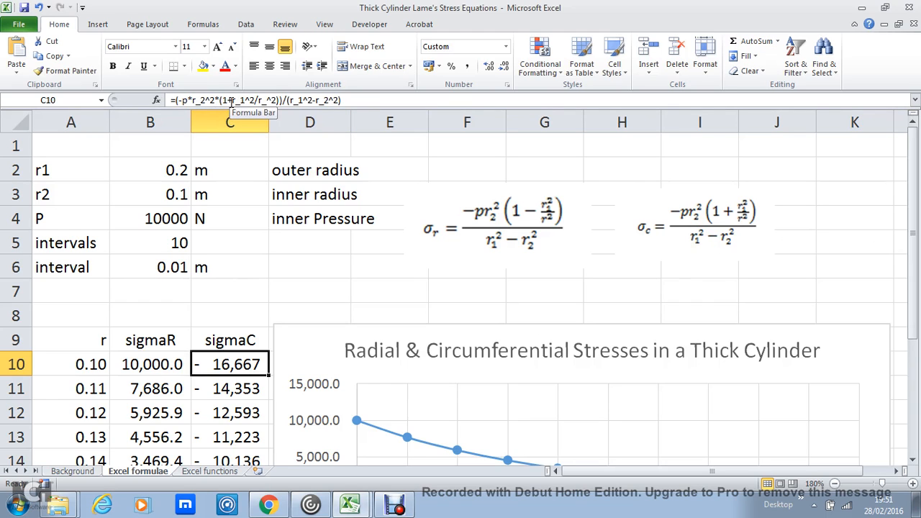
pyautogui.doubleClick(229, 100)
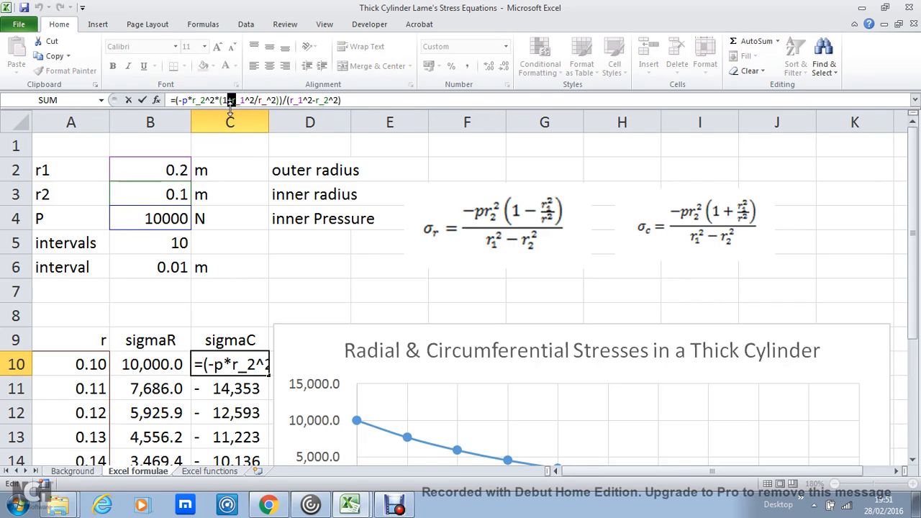
pyautogui.click(237, 210)
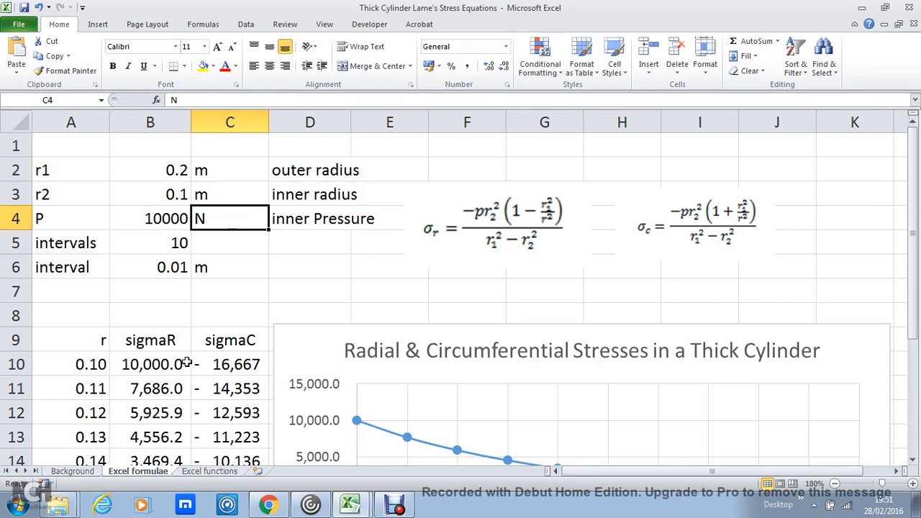
pyautogui.click(183, 363)
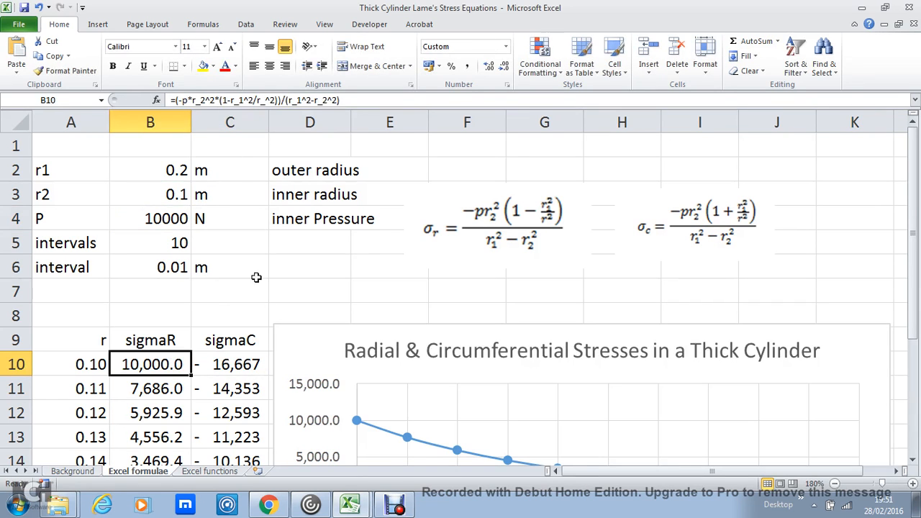
# Step: Clear the sigmaR and sigmaC values in cells B11 to C20
pyautogui.moveTo(916, 217); pyautogui.dragTo(915, 239)
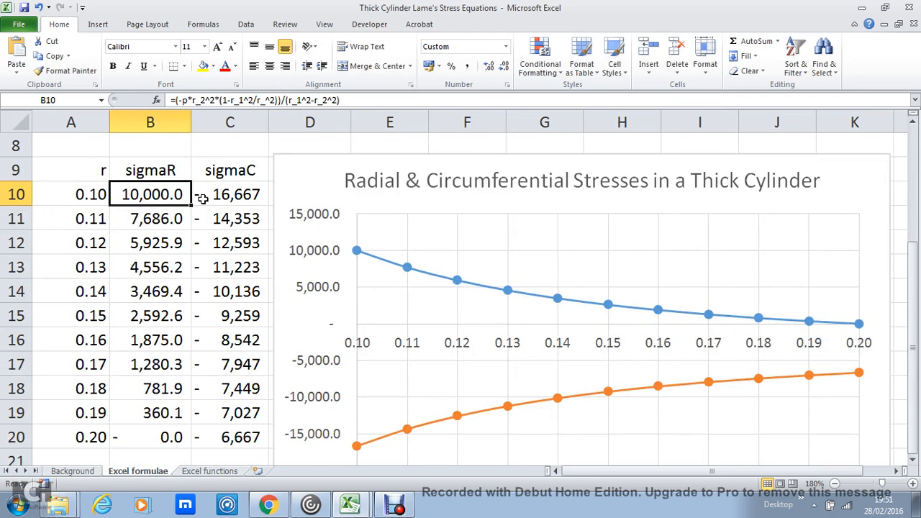
pyautogui.moveTo(180, 210); pyautogui.dragTo(211, 436)
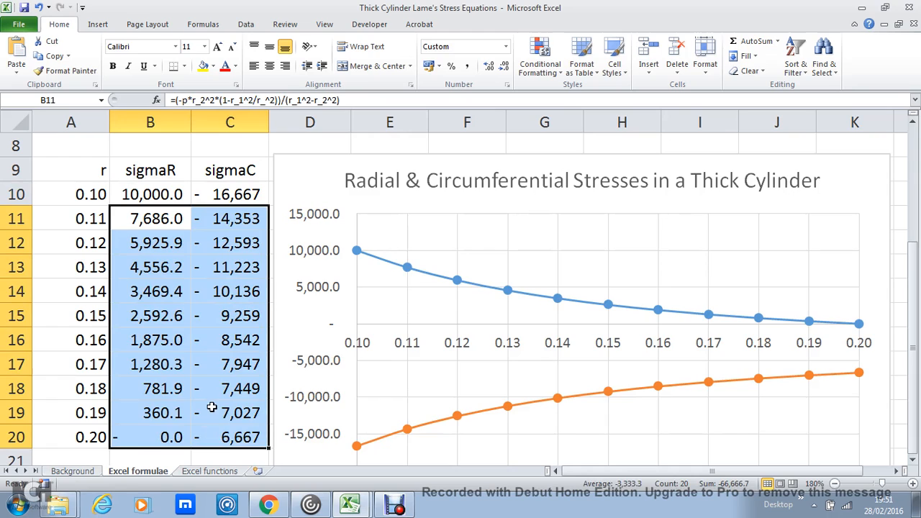
pyautogui.press('Delete')
# Step: Fill the sigmaR and sigmaC formulas from B10:C10 down through row 20
pyautogui.moveTo(185, 188); pyautogui.dragTo(267, 205)
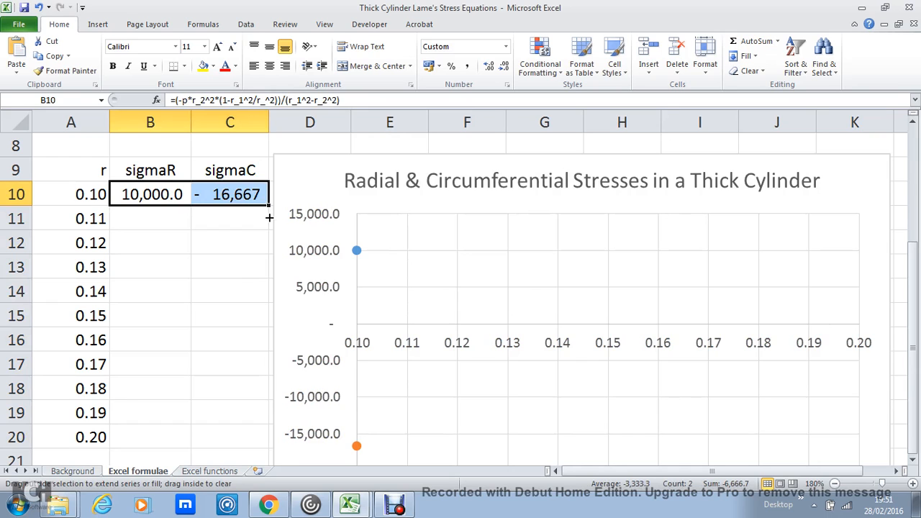
pyautogui.moveTo(269, 218); pyautogui.dragTo(243, 453)
pyautogui.click(163, 442)
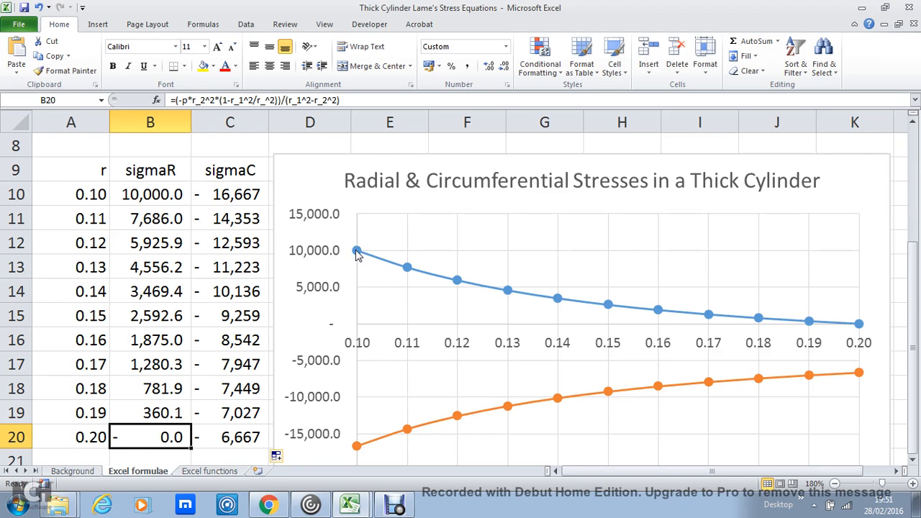
# Step: Compare the inner pressure P in B4 with the calculated stresses and the curves on the stress chart
pyautogui.moveTo(912, 295); pyautogui.dragTo(914, 198)
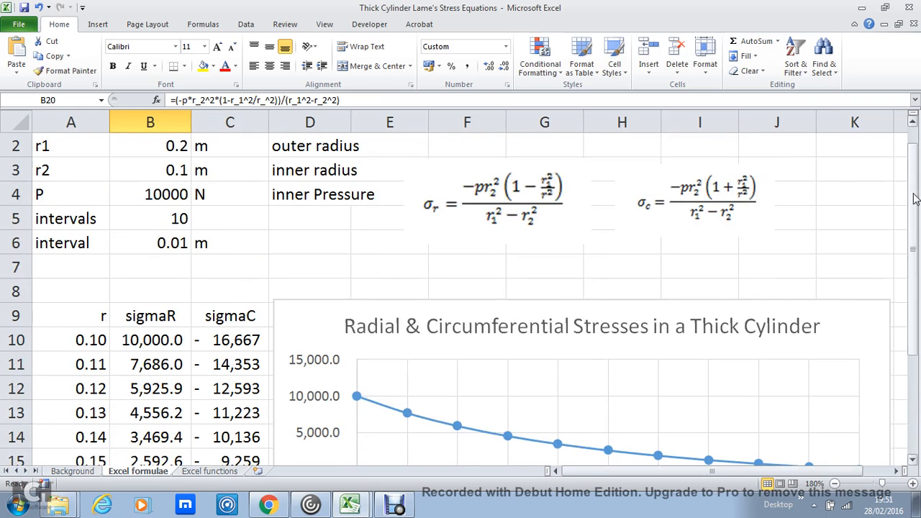
pyautogui.click(174, 200)
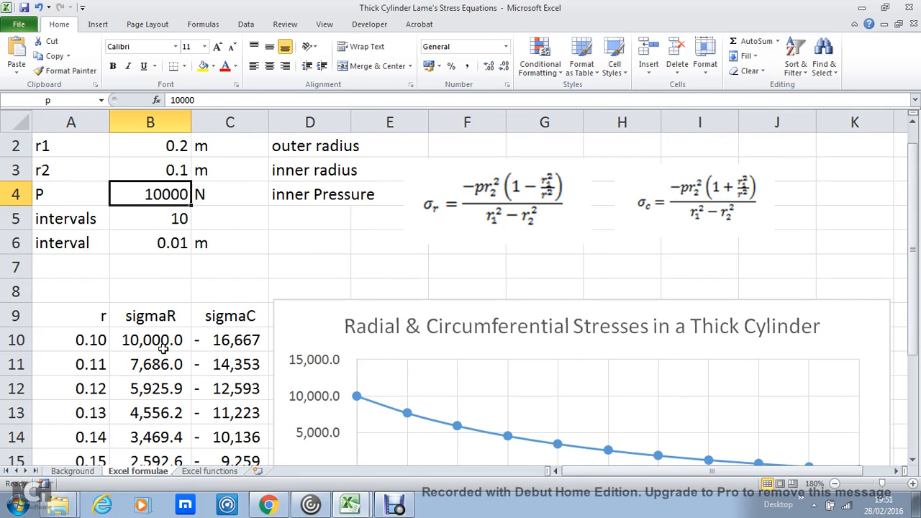
pyautogui.moveTo(916, 284); pyautogui.dragTo(916, 301)
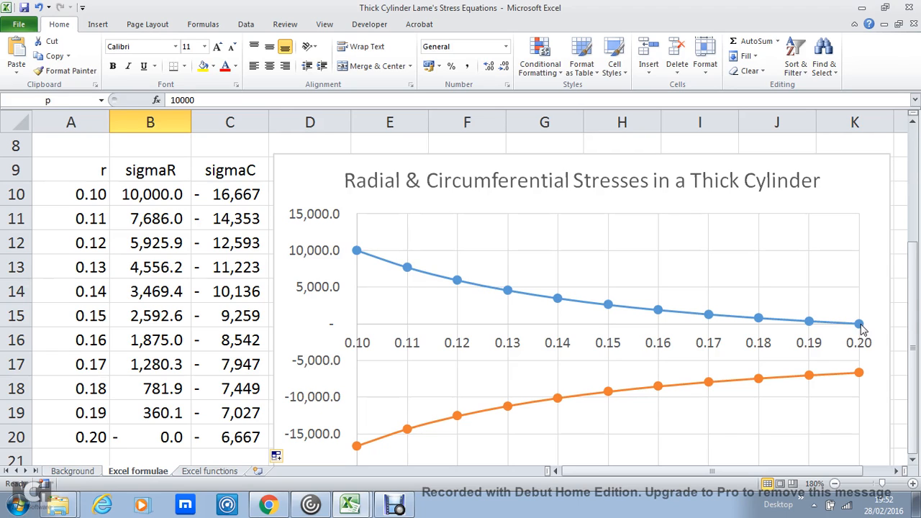
pyautogui.moveTo(914, 302); pyautogui.dragTo(915, 302)
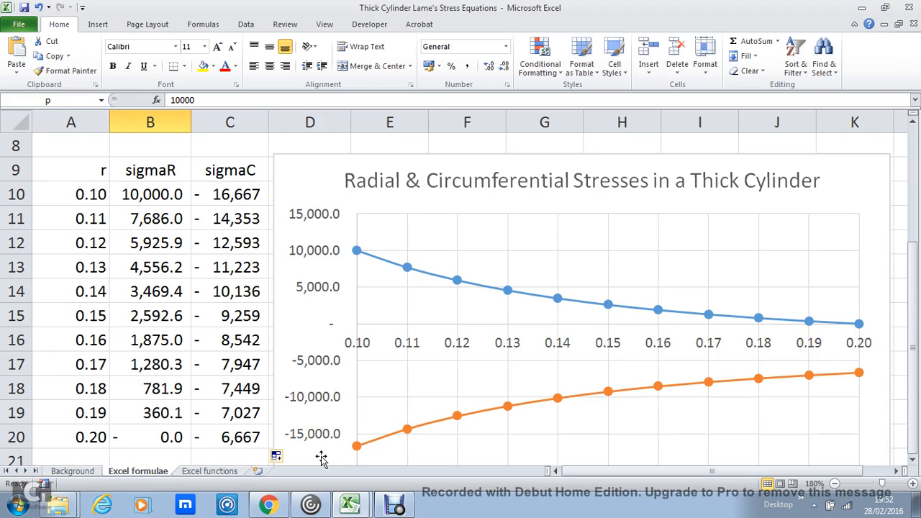